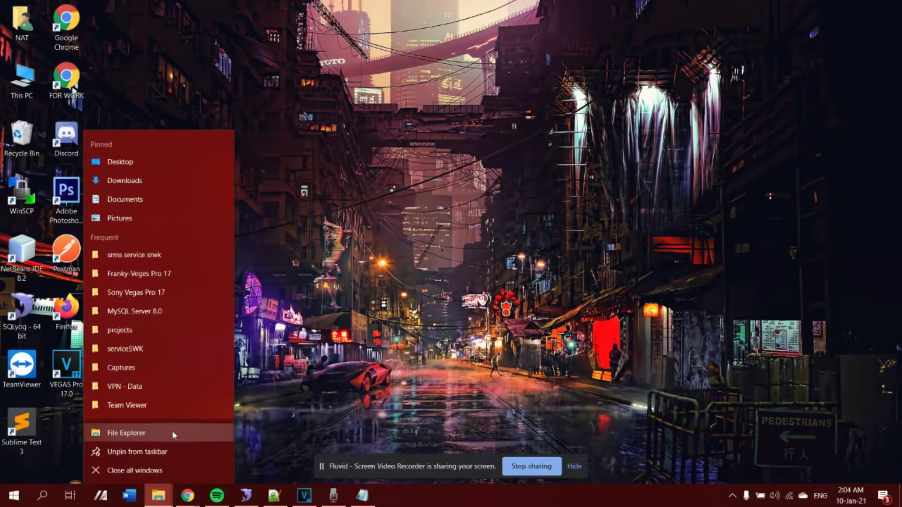
# - Open a File Explorer window at Quick access from the taskbar
pyautogui.click(173, 434)
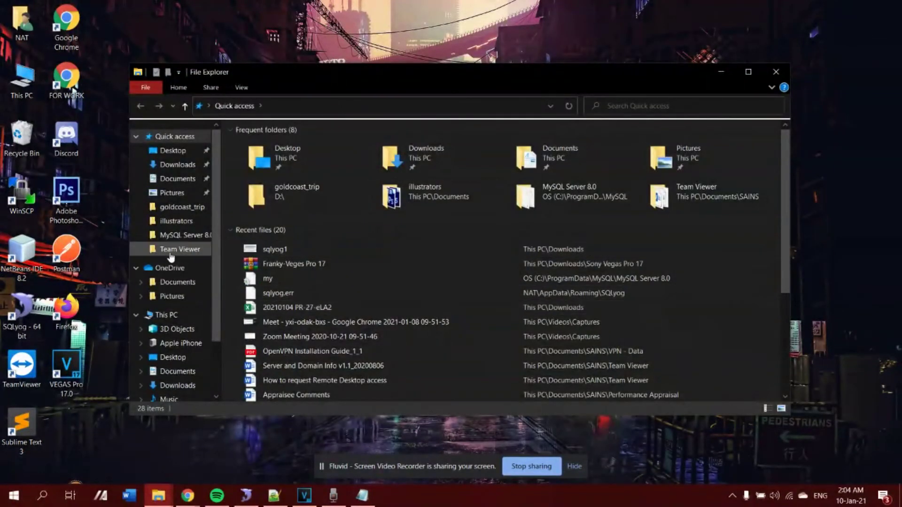
# - Browse to the OS (C:) drive, turn hidden items back on, and open the hidden ProgramData folder
pyautogui.click(178, 315)
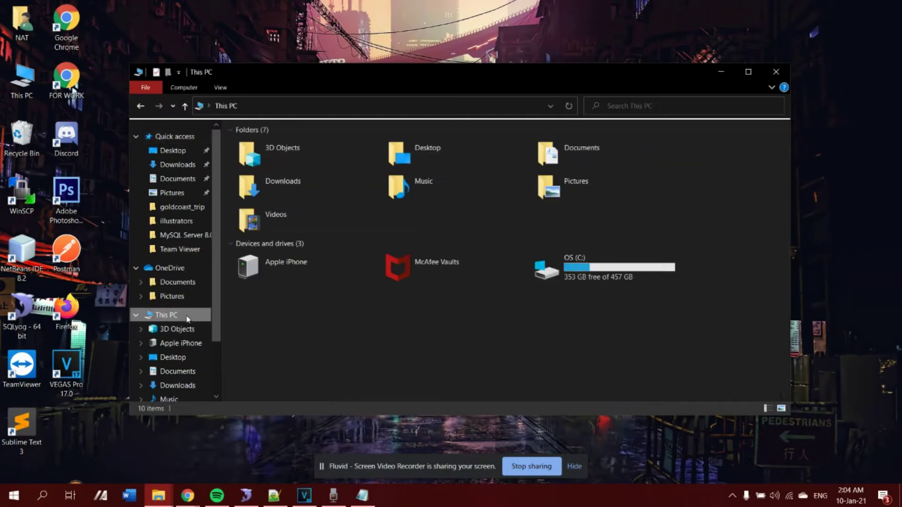
pyautogui.doubleClick(608, 271)
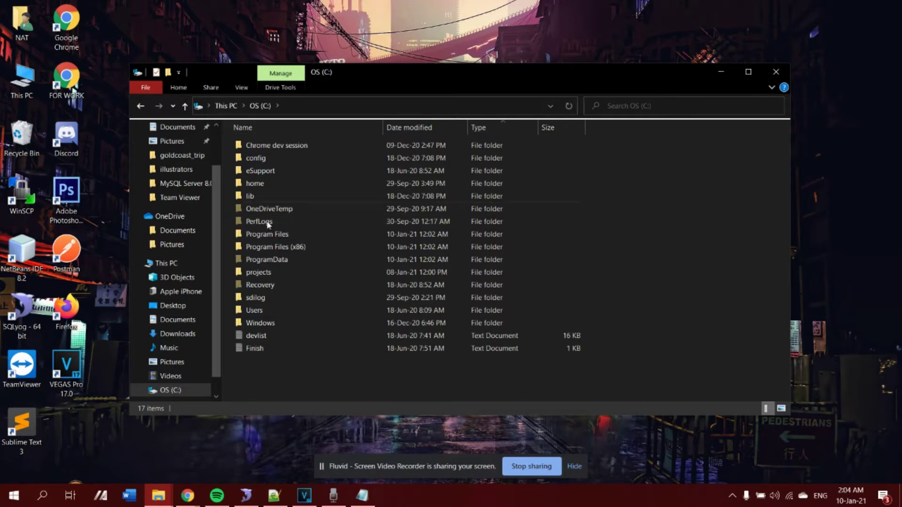
pyautogui.click(241, 88)
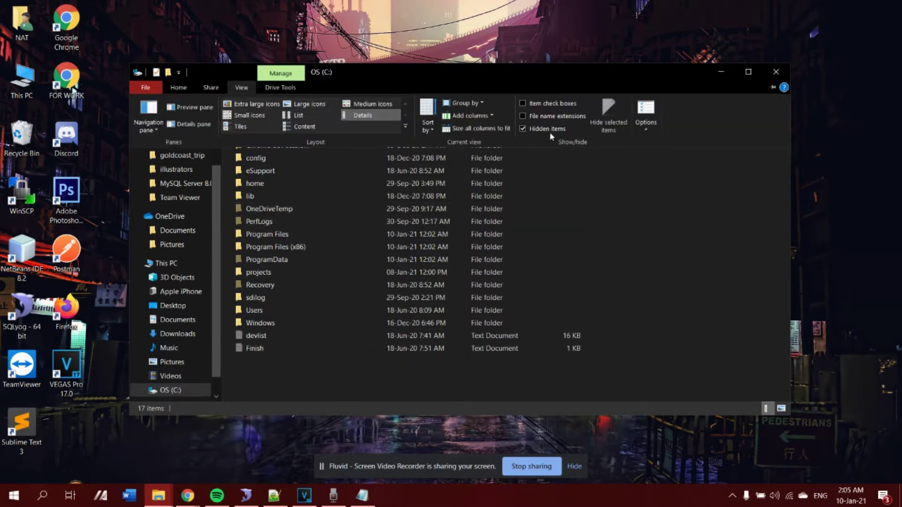
pyautogui.click(523, 129)
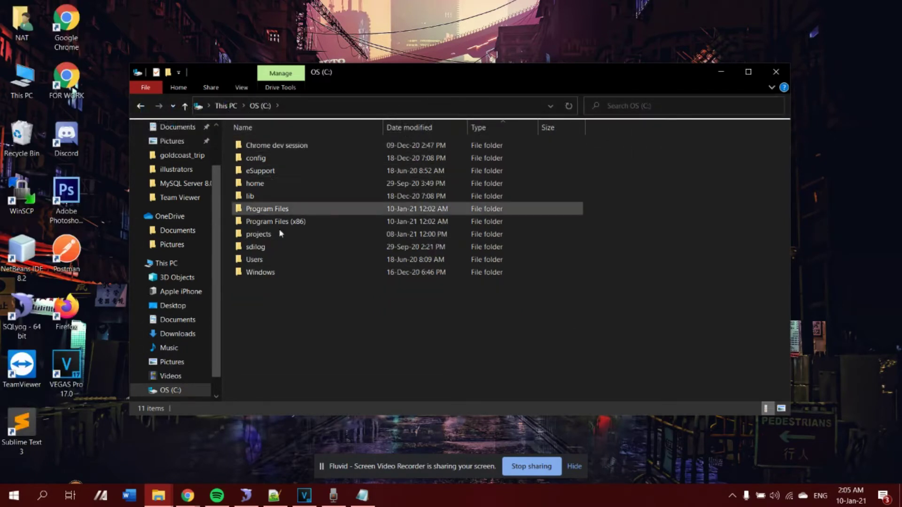
pyautogui.click(243, 89)
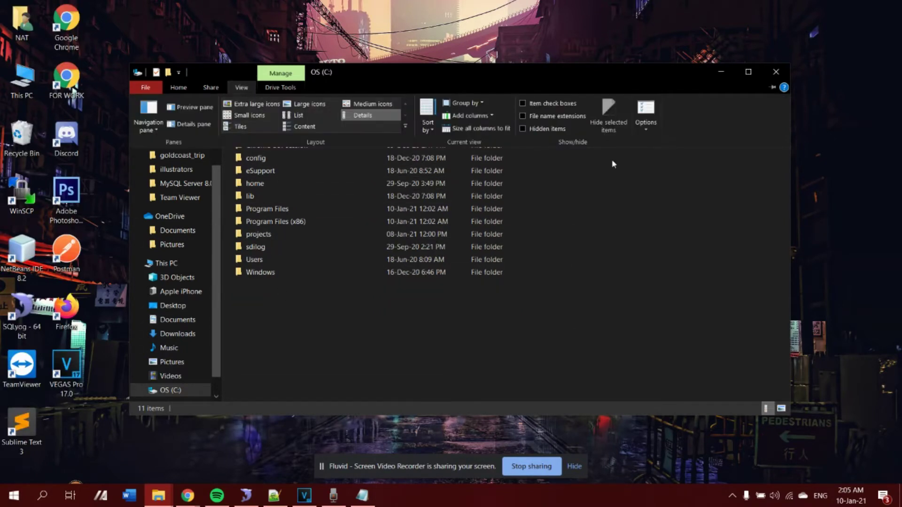
pyautogui.click(523, 129)
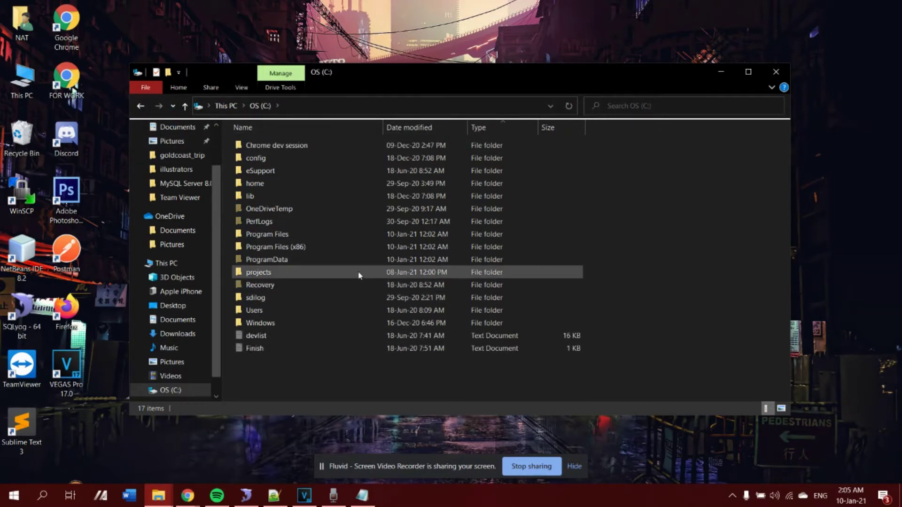
pyautogui.moveTo(355, 259)
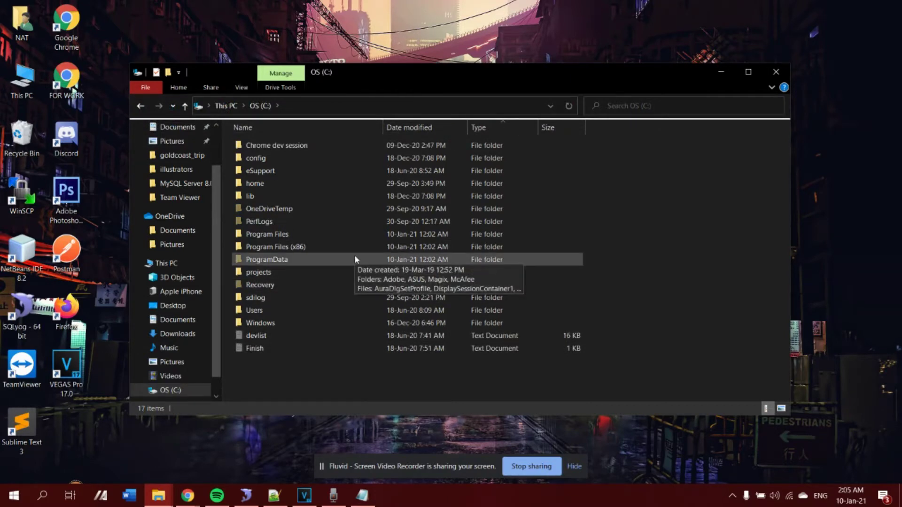
pyautogui.doubleClick(341, 258)
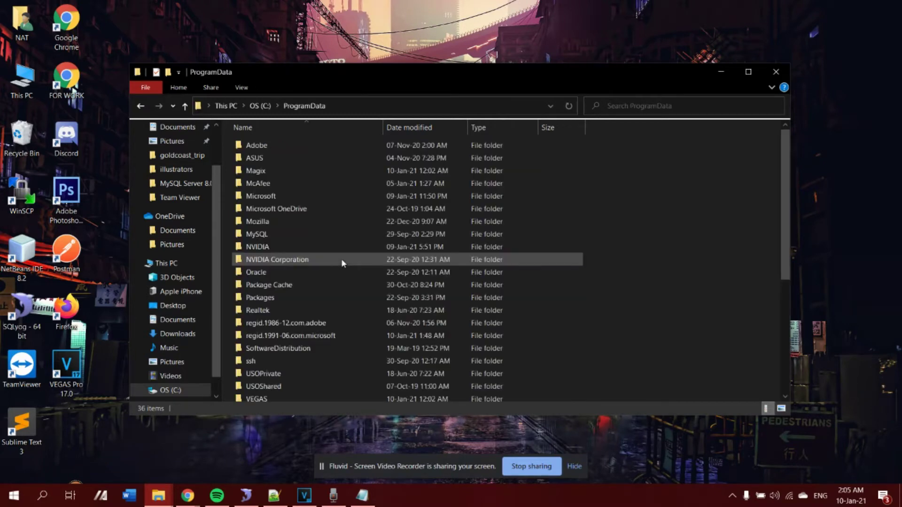
# - Open the MySQL folder, then its MySQL Server 8.0 subfolder
pyautogui.scroll(-4, 334, 235)
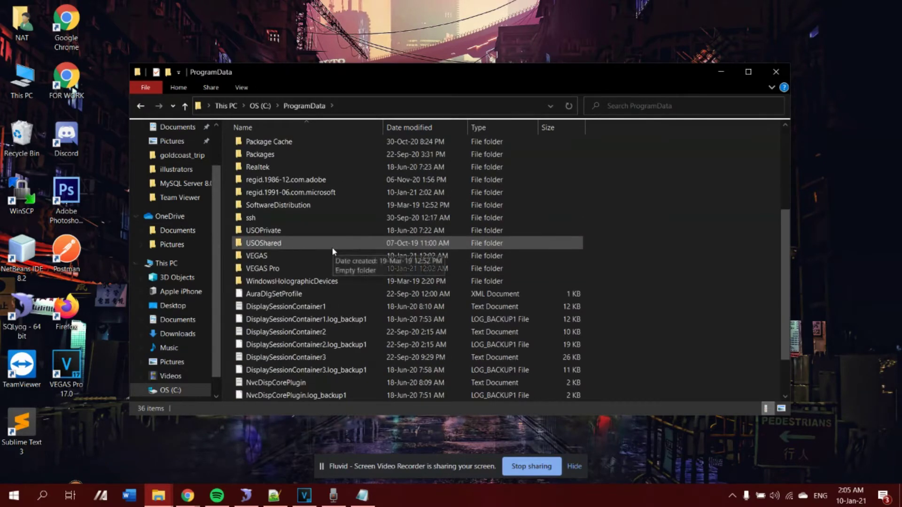
pyautogui.moveTo(341, 271)
pyautogui.scroll(4, 342, 276)
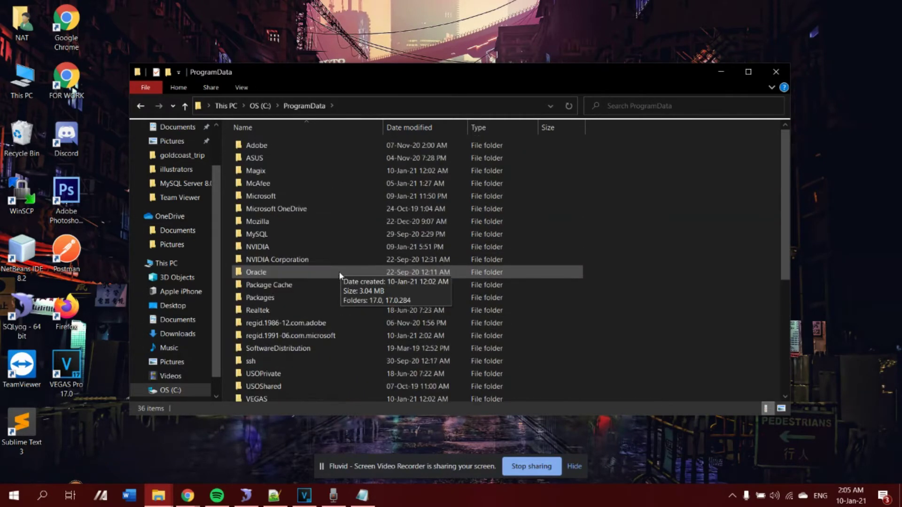
pyautogui.doubleClick(288, 235)
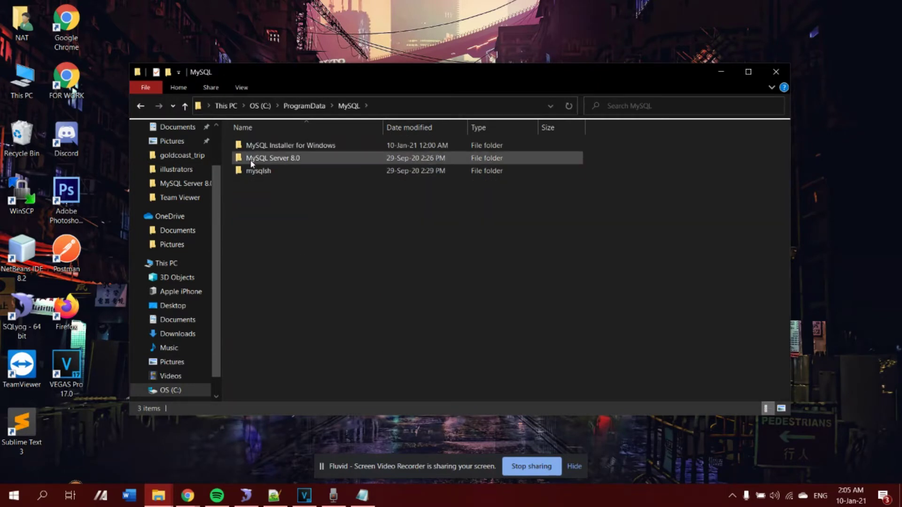
pyautogui.moveTo(258, 159)
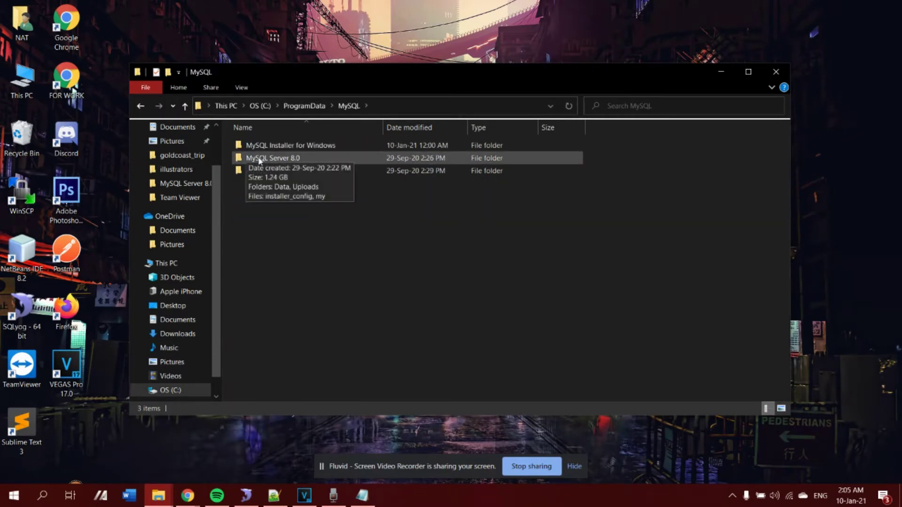
pyautogui.click(290, 161)
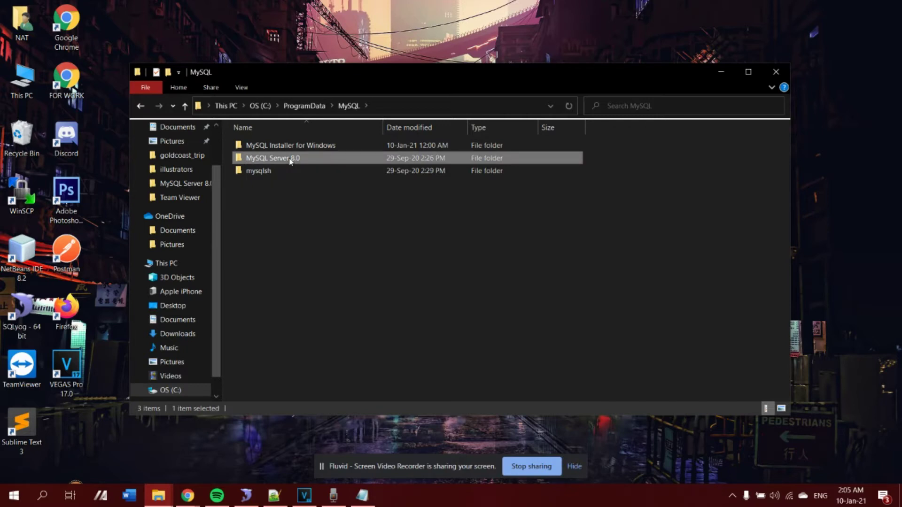
pyautogui.doubleClick(290, 161)
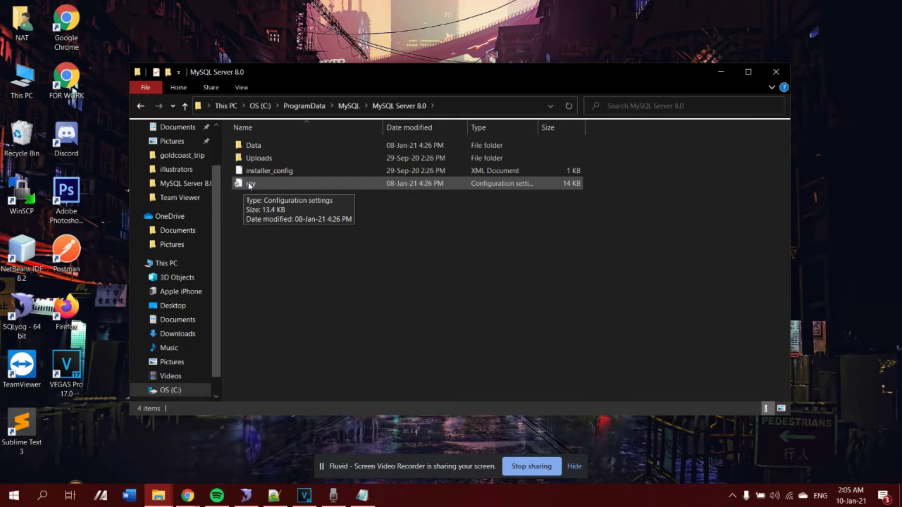
# - Check the my file's Properties, close them, and bring up the file's context menu
pyautogui.rightClick(250, 185)
pyautogui.click(324, 476)
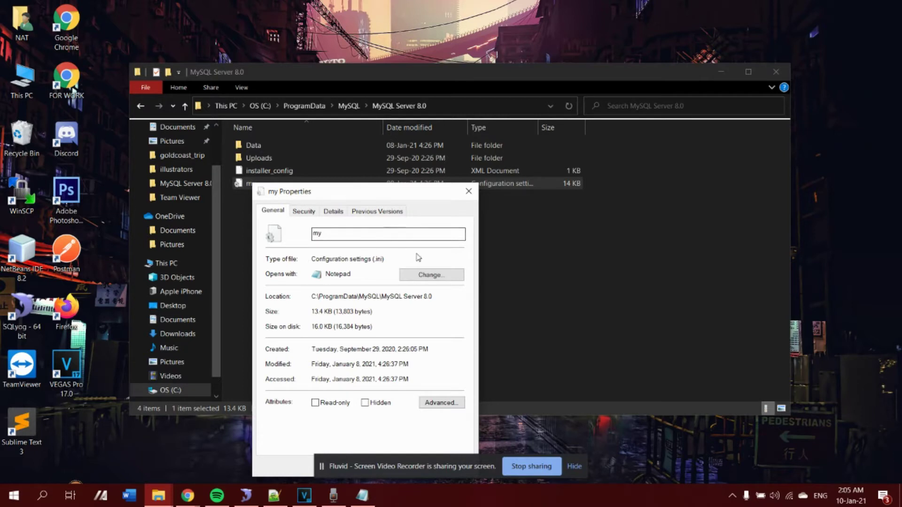
pyautogui.click(469, 196)
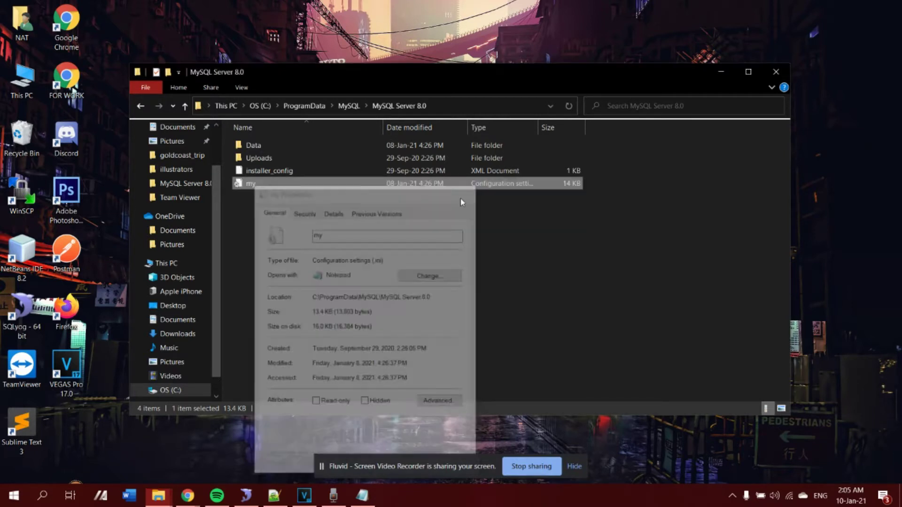
pyautogui.rightClick(310, 188)
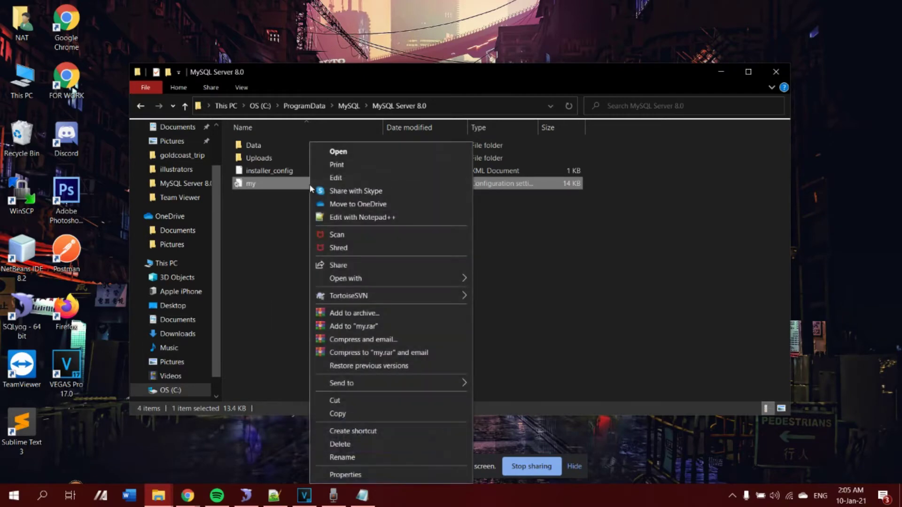
# - Open my.ini in Notepad++ and place the cursor on empty line 65
pyautogui.click(365, 219)
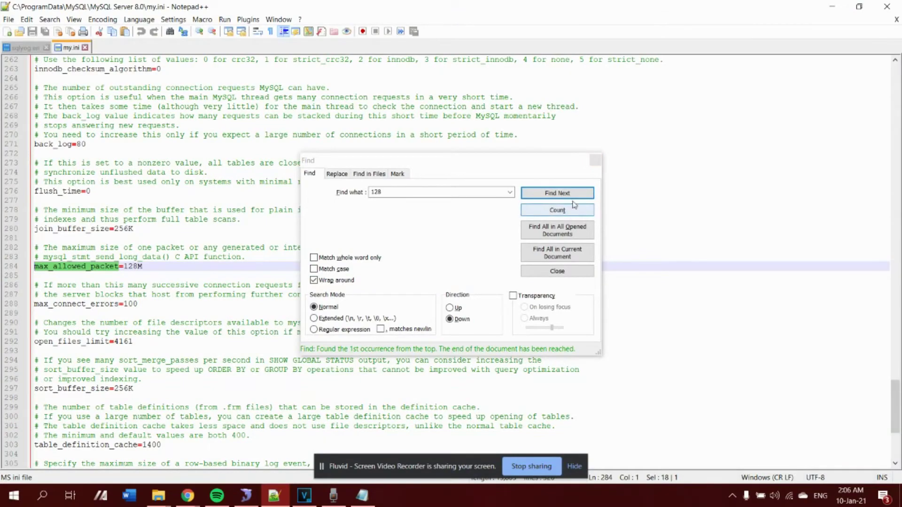
pyautogui.click(561, 269)
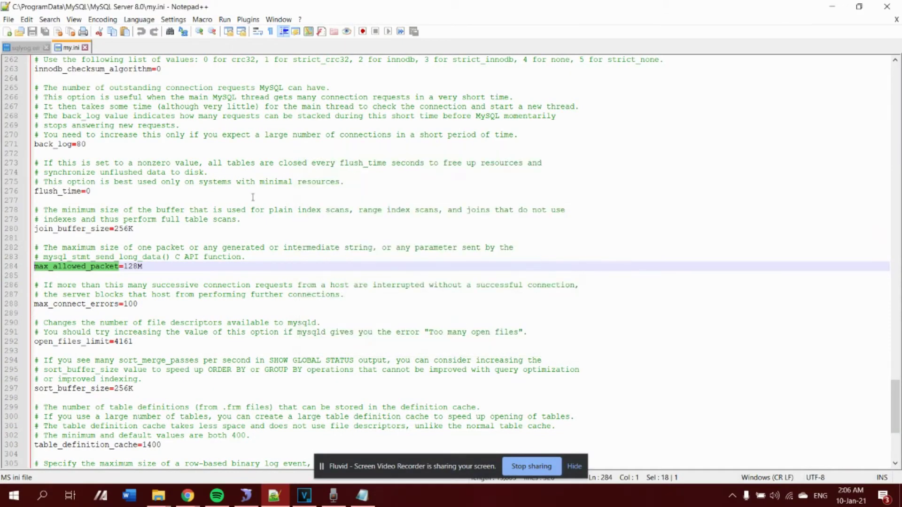
pyautogui.scroll(20, 887, 163)
pyautogui.moveTo(895, 324); pyautogui.dragTo(898, 152)
pyautogui.click(727, 198)
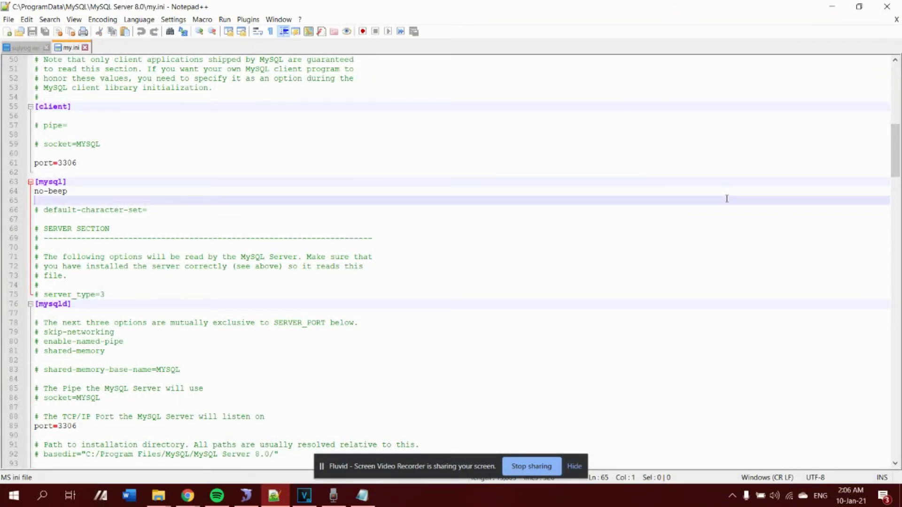
# - Search for 'max' to reach line 284, then refine the term to max_allowed_packet
pyautogui.hotkey('ctrl', 'f')
pyautogui.scroll(-4, 493, 188)
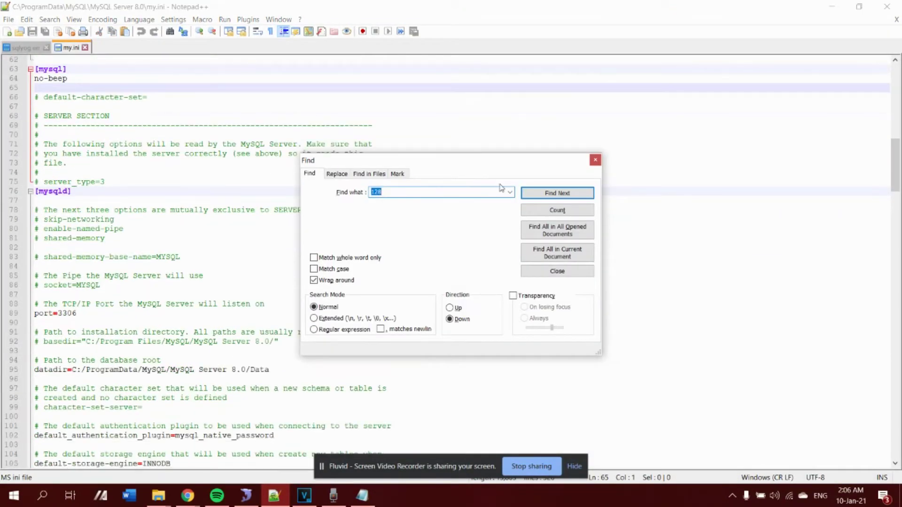
pyautogui.press('BackSpace')
pyautogui.scroll(-3, 288, 163)
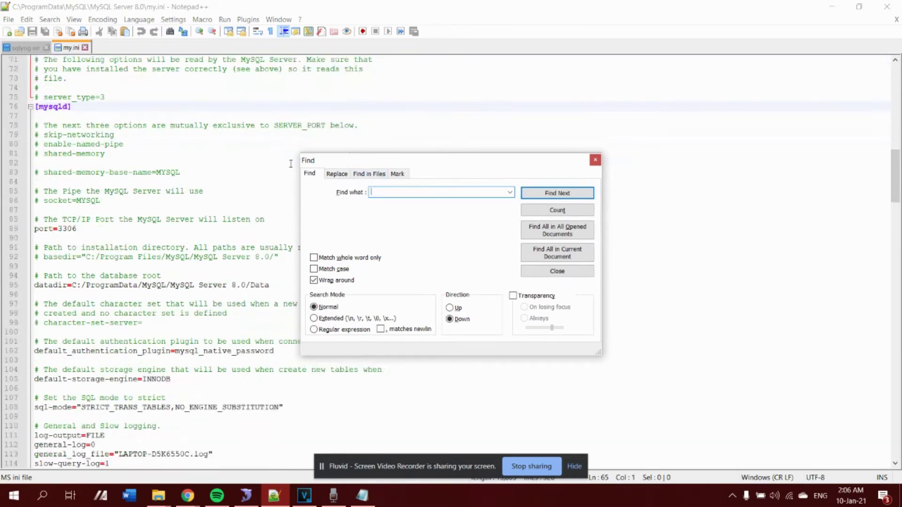
pyautogui.write('max')
pyautogui.press('Return')
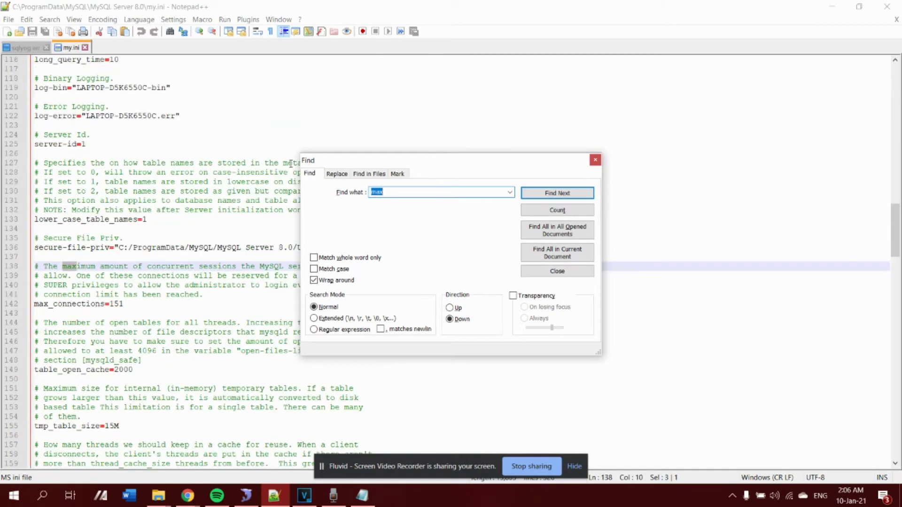
pyautogui.press('Return')
pyautogui.press('Return')
pyautogui.press('Return')
pyautogui.press('Return')
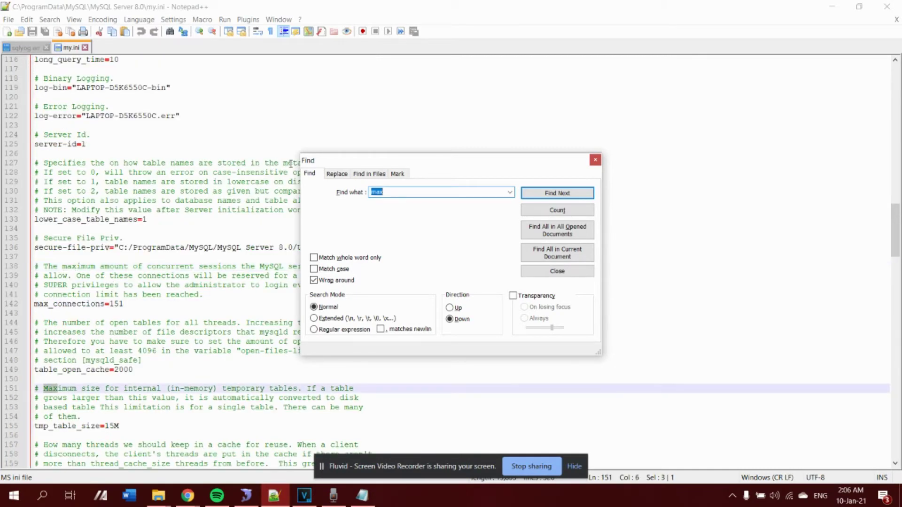
pyautogui.press('Return')
pyautogui.press('Return')
pyautogui.press('Return')
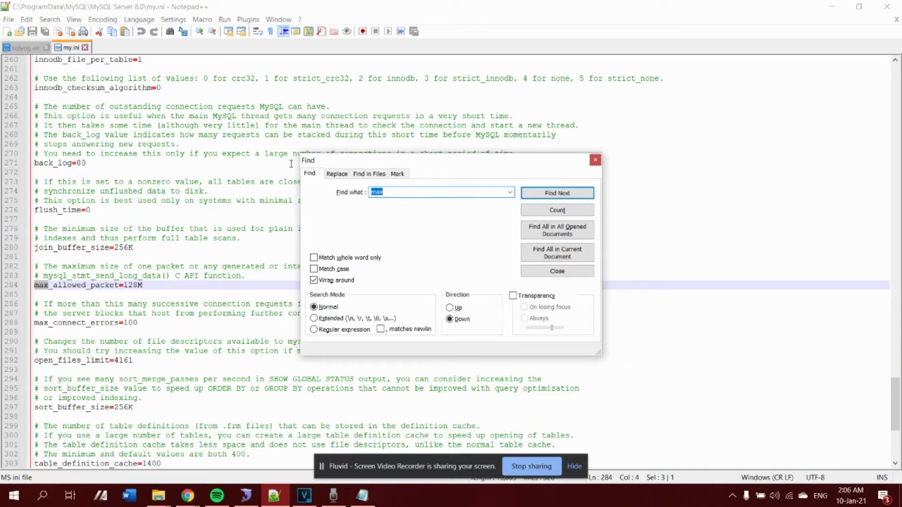
pyautogui.click(409, 191)
pyautogui.write('_allowed_packet')
# - Change max_allowed_packet on line 284 from 128M to 4M
pyautogui.click(165, 276)
pyautogui.moveTo(138, 285); pyautogui.dragTo(123, 285)
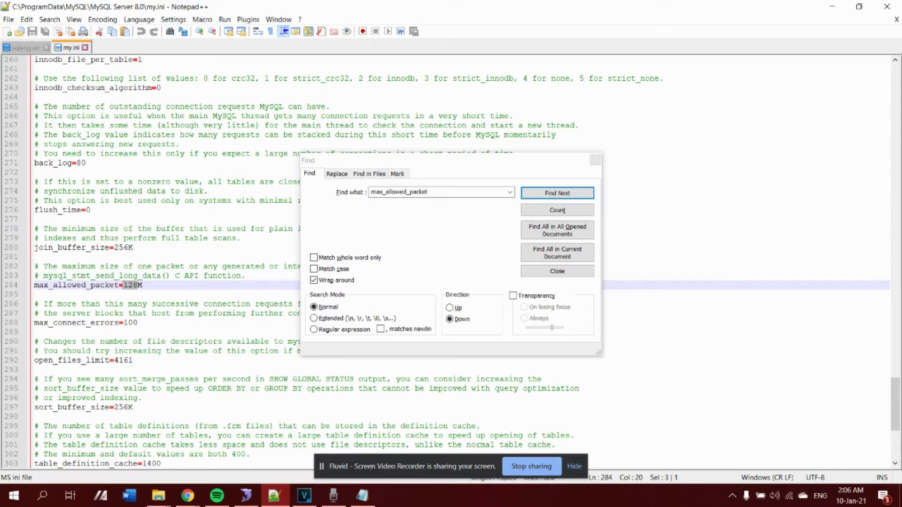
pyautogui.write('4')
pyautogui.press('End')
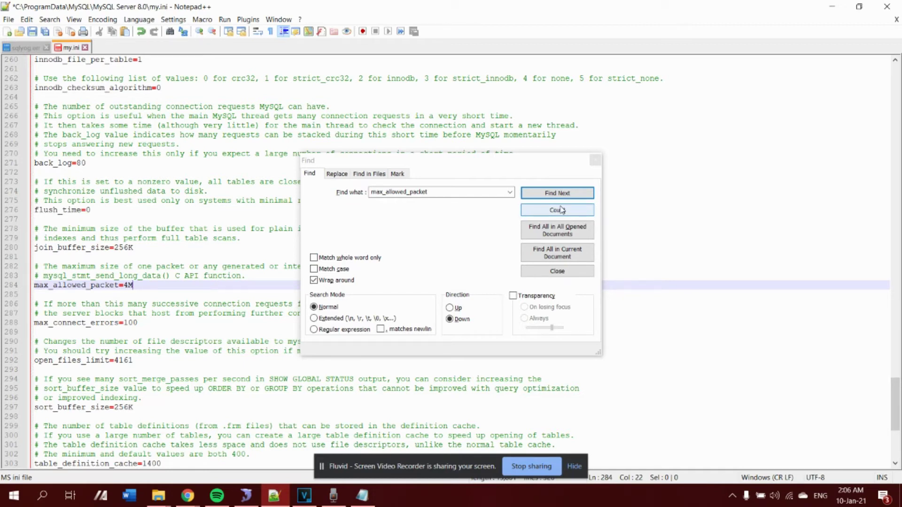
# - Close the search window, set max_allowed_packet back to 128M, and save my.ini
pyautogui.click(596, 160)
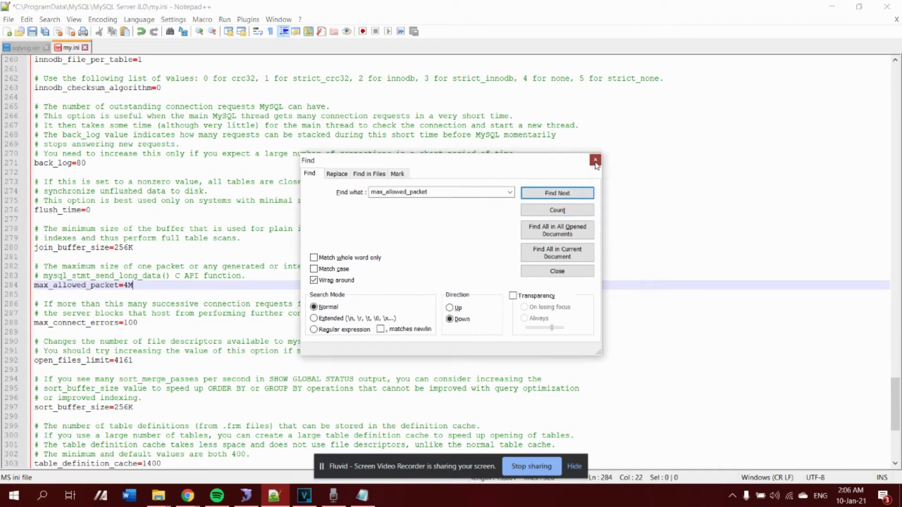
pyautogui.moveTo(129, 285); pyautogui.dragTo(125, 285)
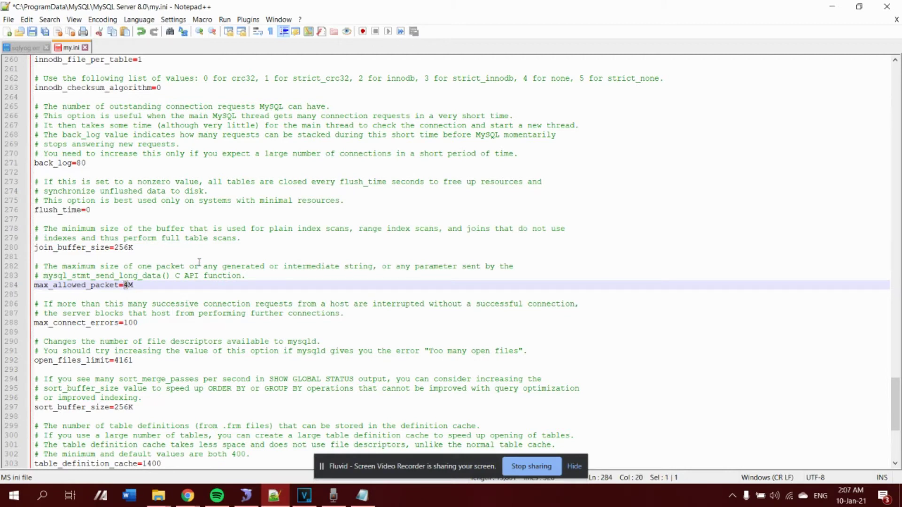
pyautogui.write('128')
pyautogui.click(282, 295)
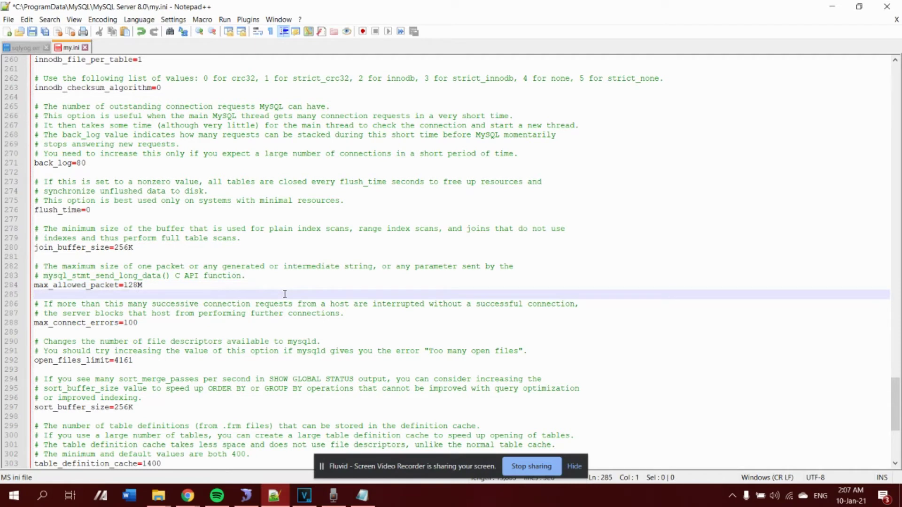
pyautogui.click(33, 31)
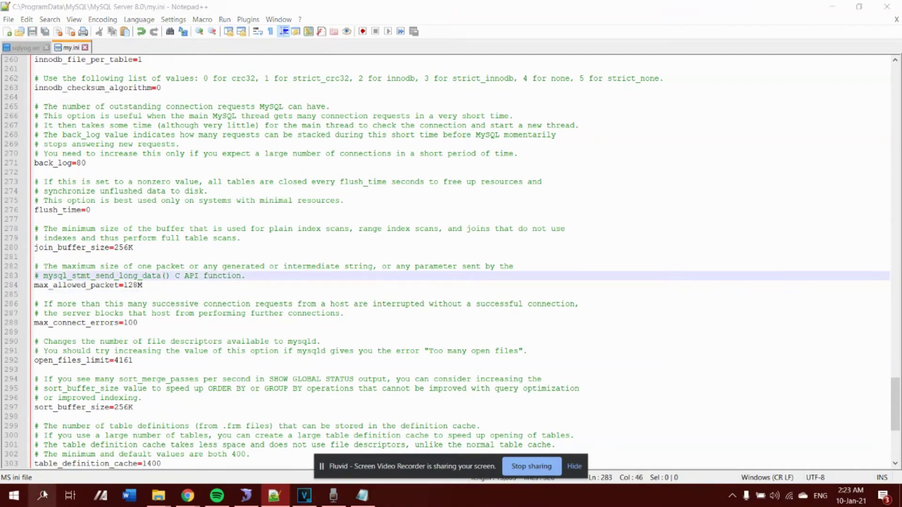
# - Open the Services app through a Windows search for 'service'
pyautogui.click(42, 495)
pyautogui.write('ser')
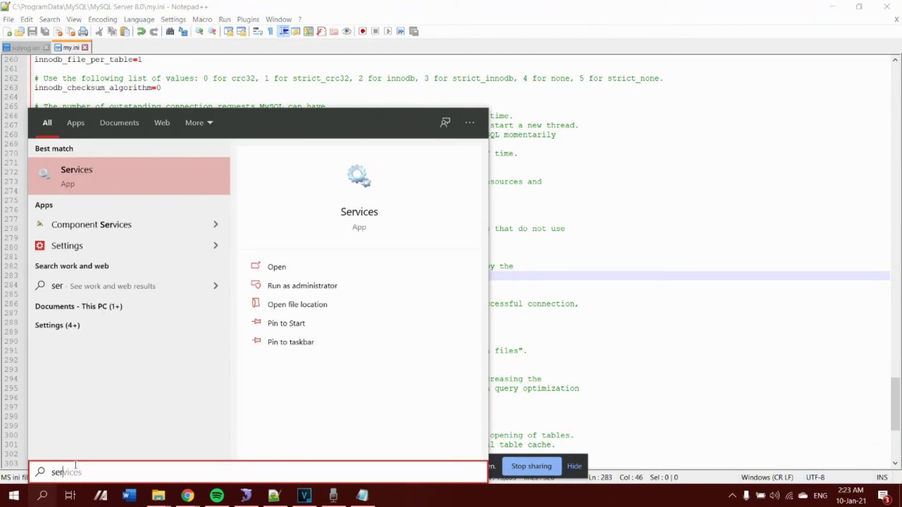
pyautogui.write('vice')
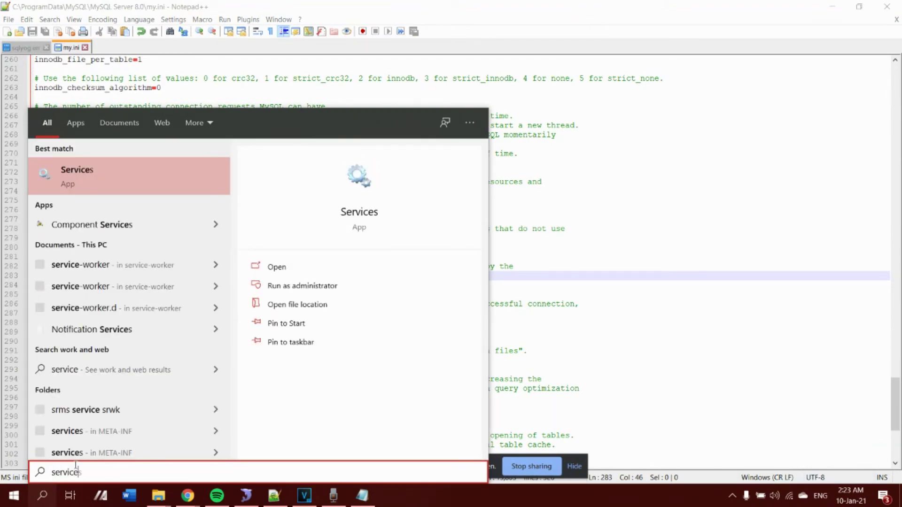
pyautogui.press('Escape')
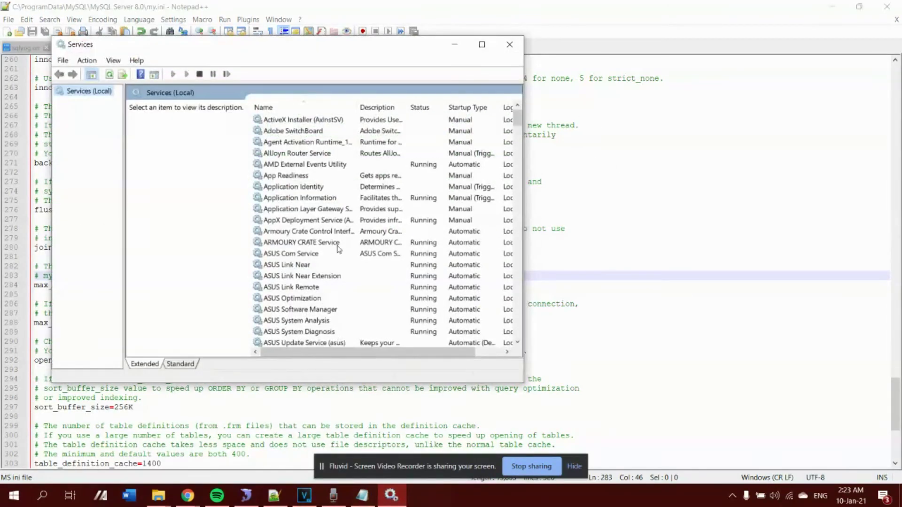
# - Scroll to the MySQL80 service and restart it
pyautogui.scroll(-12, 318, 187)
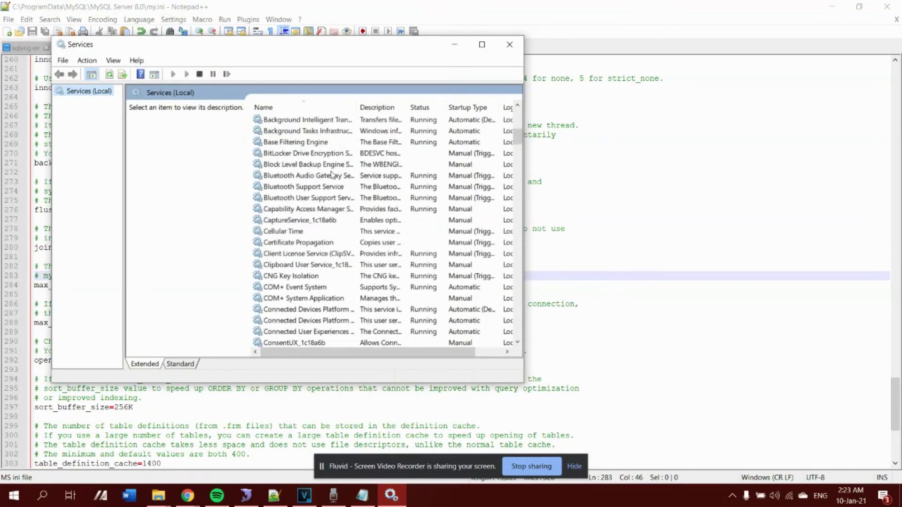
pyautogui.scroll(-16, 313, 172)
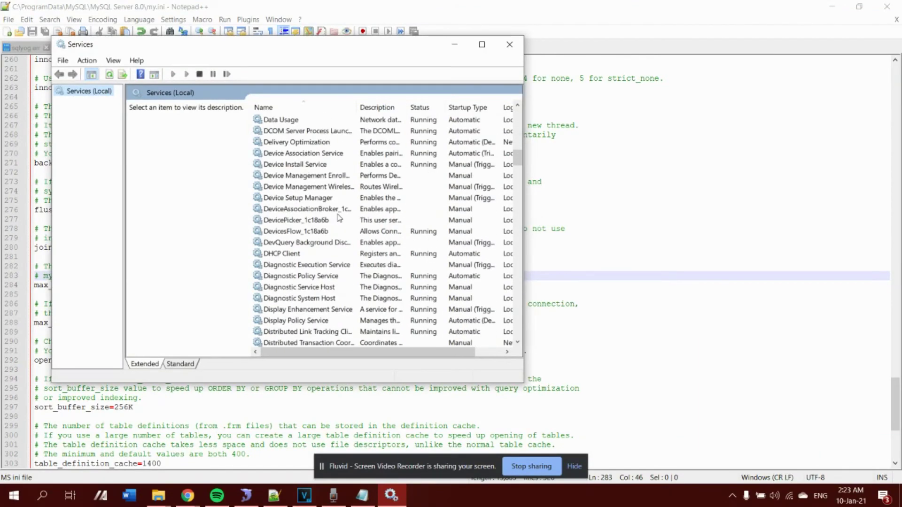
pyautogui.scroll(-15, 333, 222)
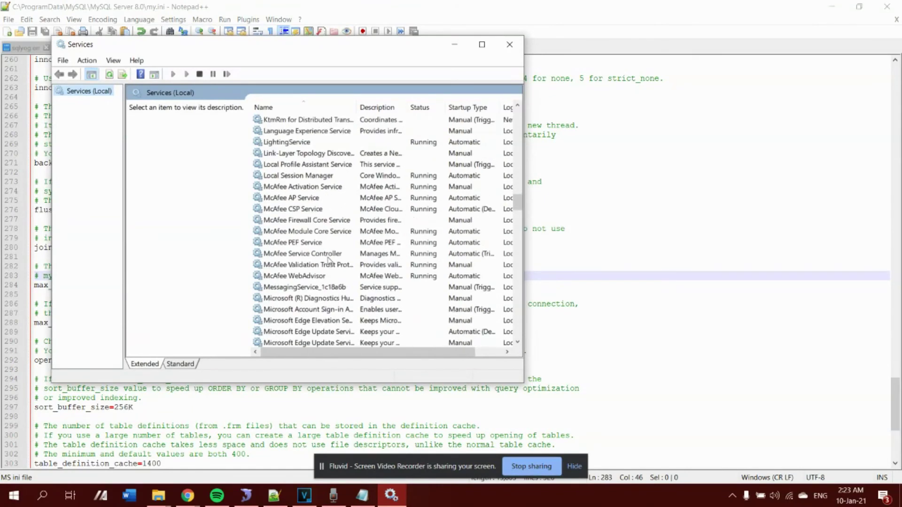
pyautogui.scroll(-1, 344, 258)
pyautogui.click(280, 232)
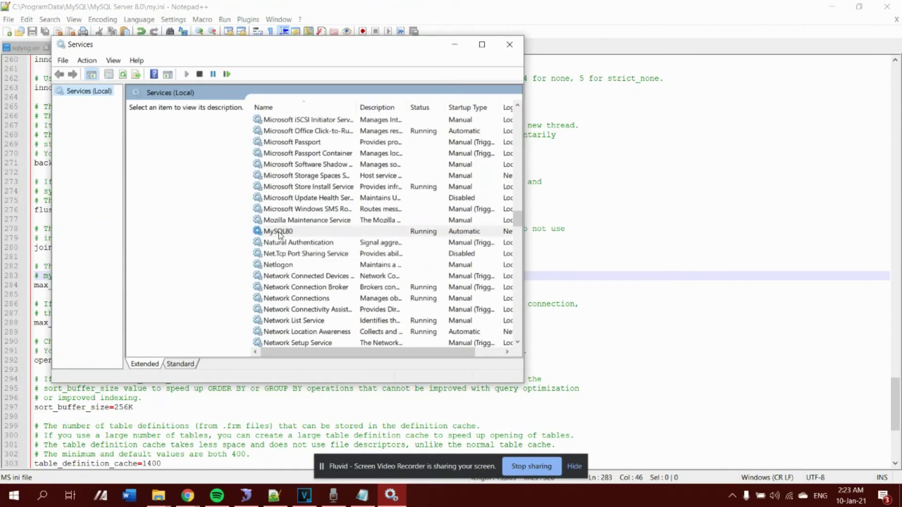
pyautogui.rightClick(280, 234)
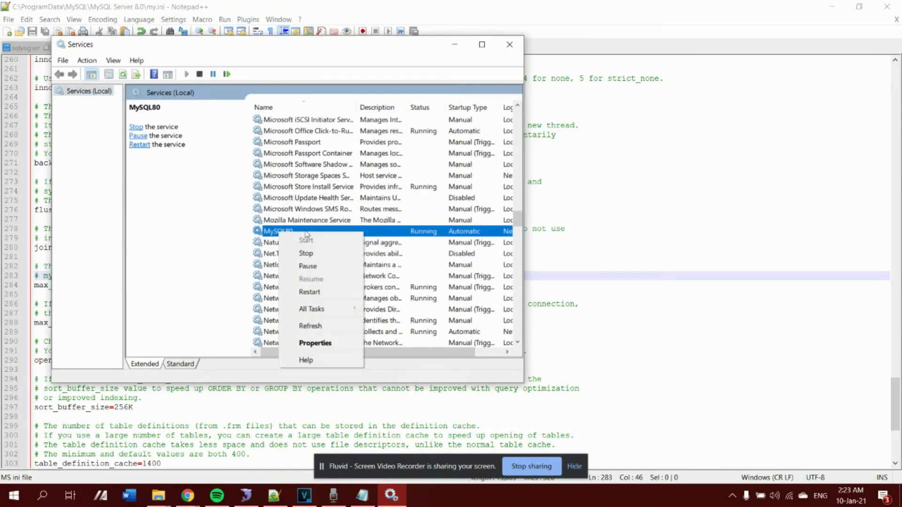
pyautogui.click(323, 292)
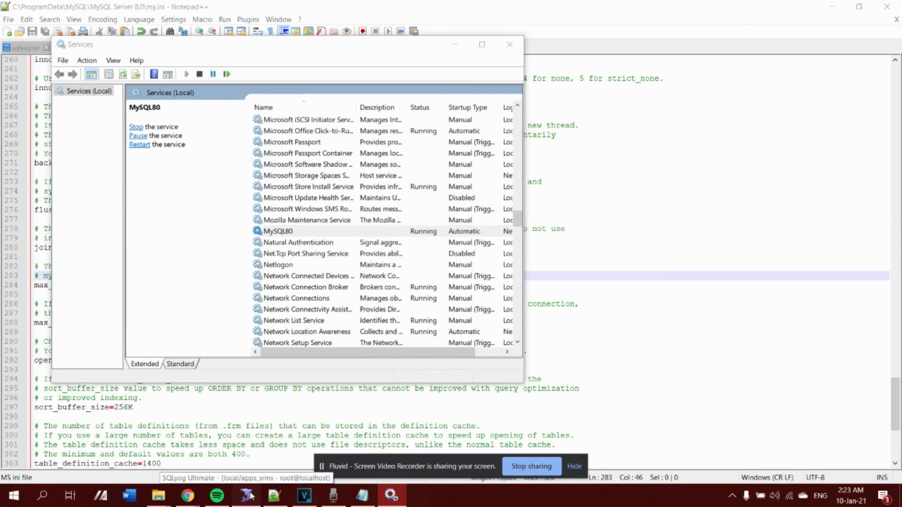
# - In SQLyog, start Execute SQL Script on information_schema and browse for the script in Downloads
pyautogui.click(248, 495)
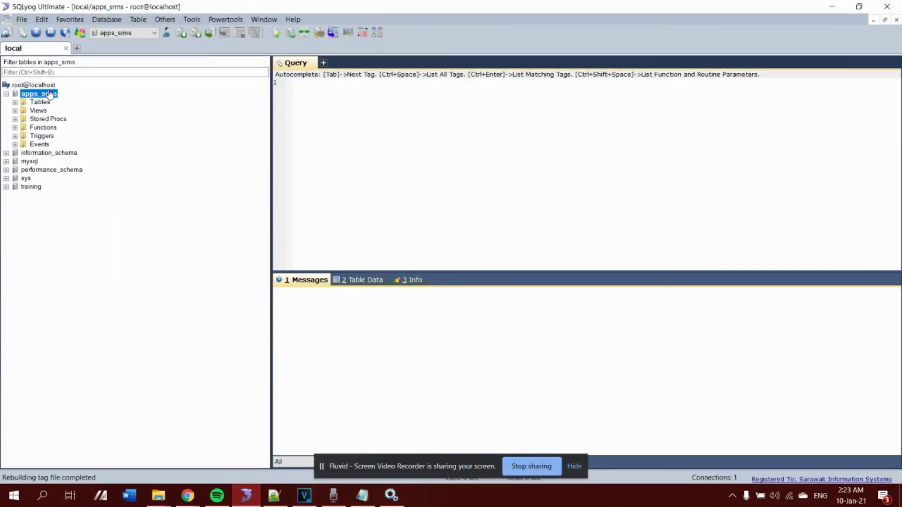
pyautogui.rightClick(44, 155)
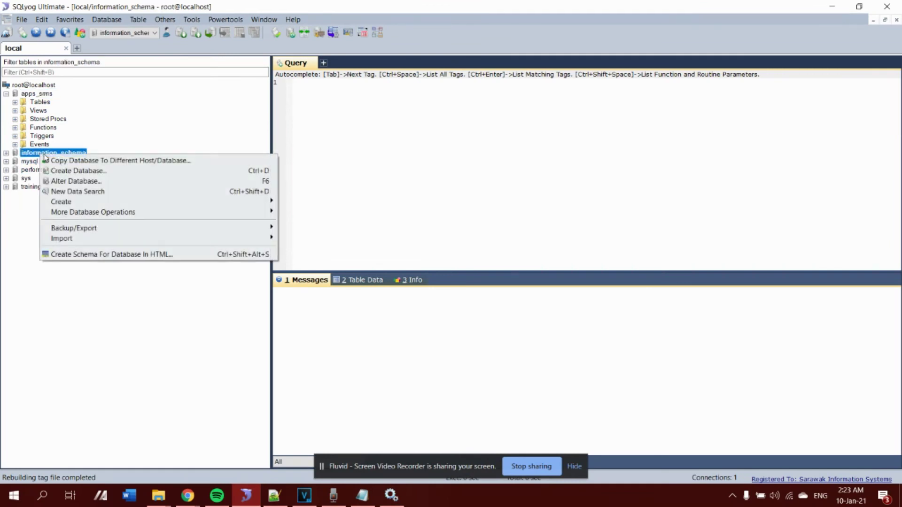
pyautogui.moveTo(81, 240)
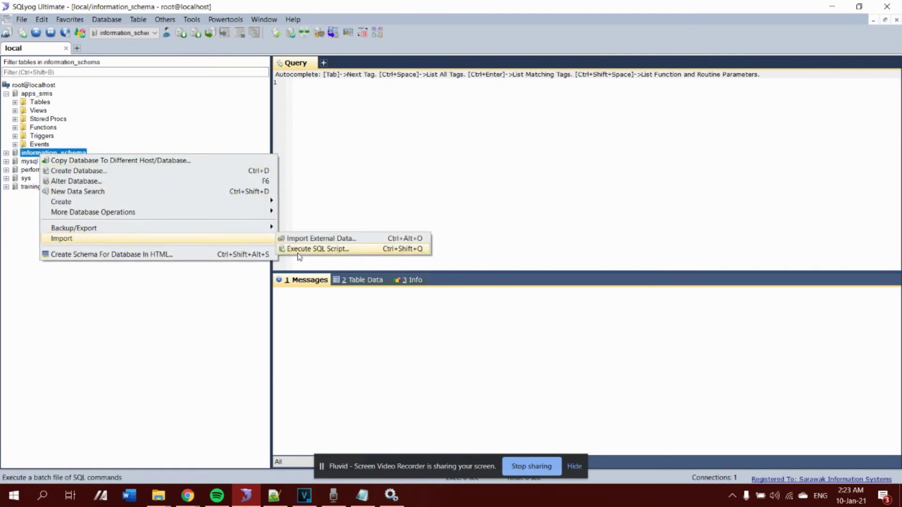
pyautogui.click(300, 253)
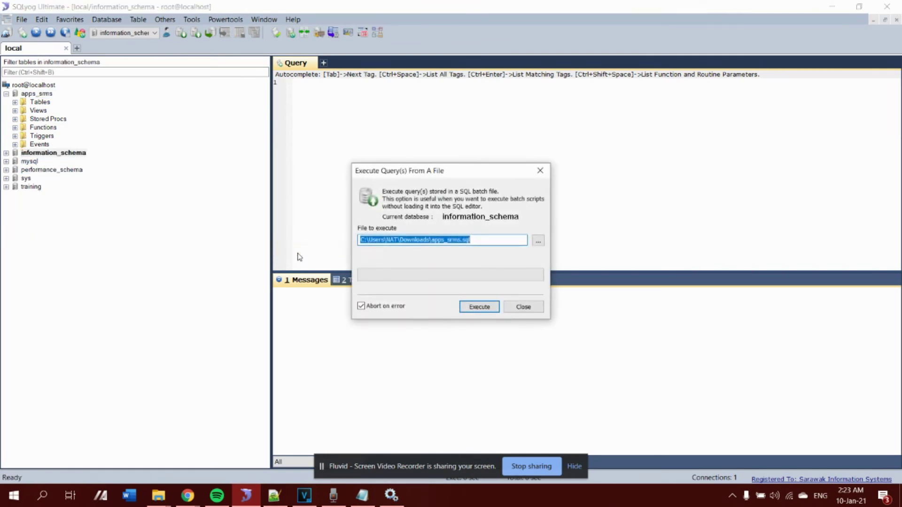
pyautogui.click(539, 241)
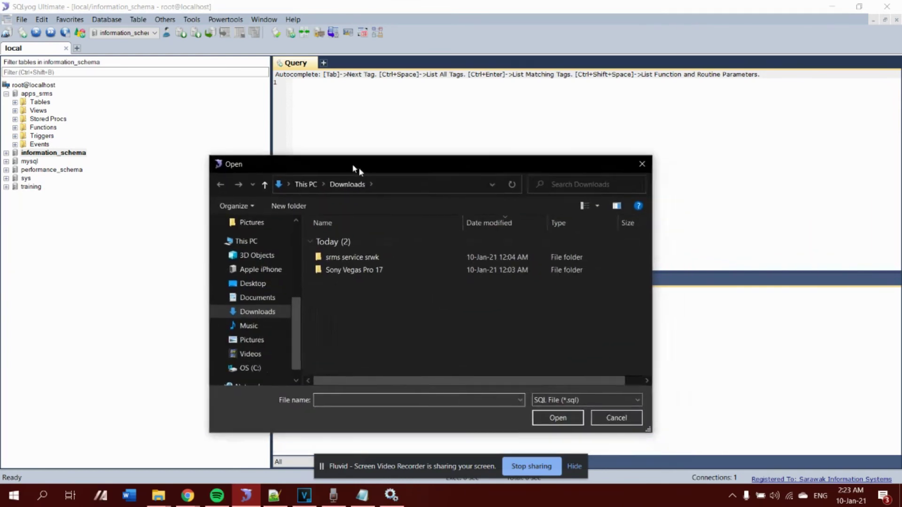
pyautogui.moveTo(359, 167); pyautogui.dragTo(250, 120)
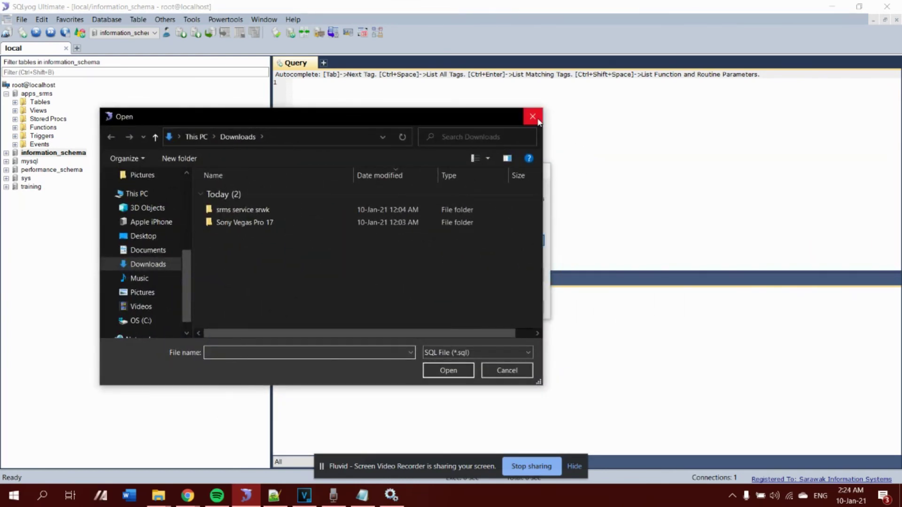